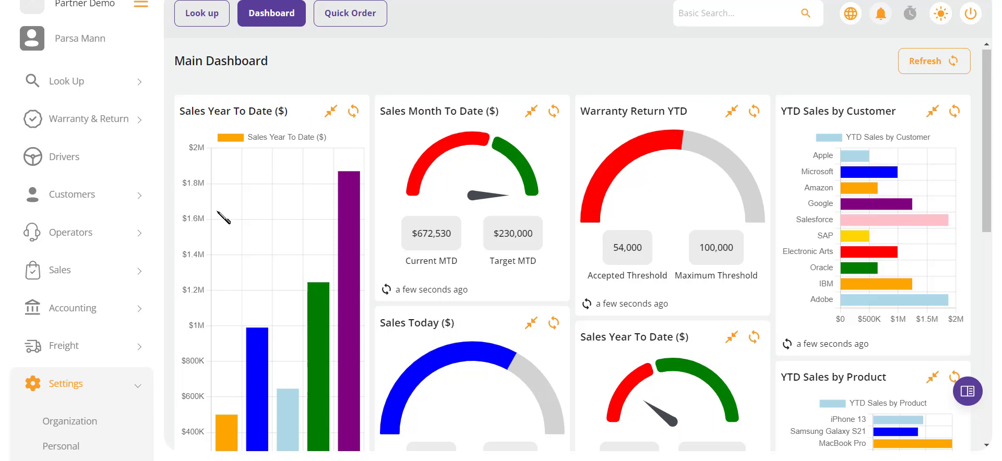
- Open the warranty and return requests, view my requests and the new requests, and return to all requests
left_click(120, 136)
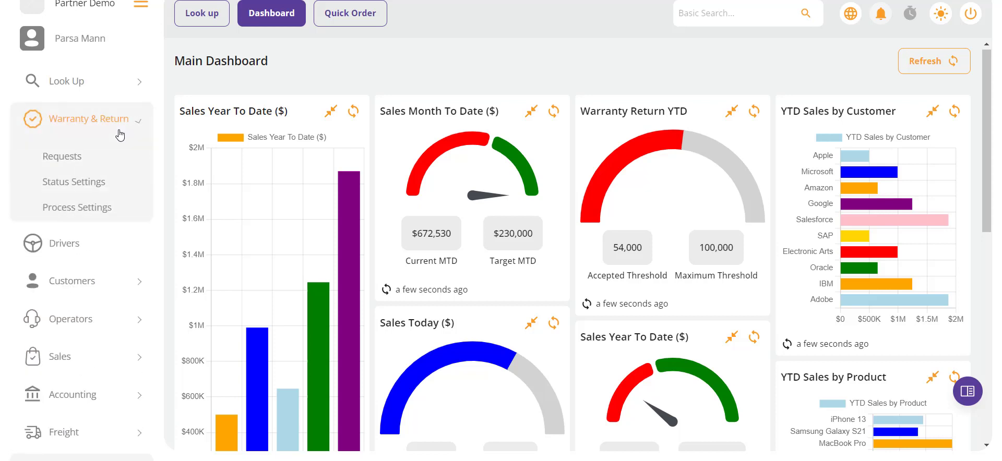
left_click(75, 161)
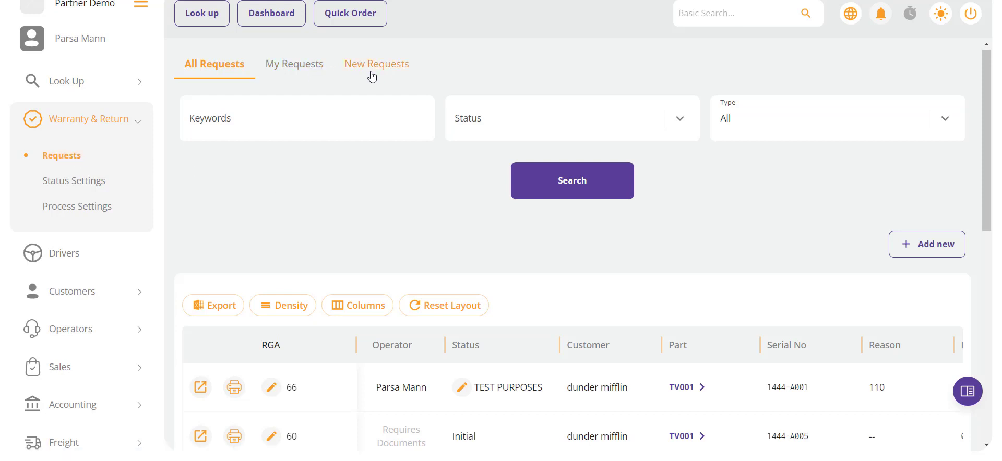
left_click(282, 76)
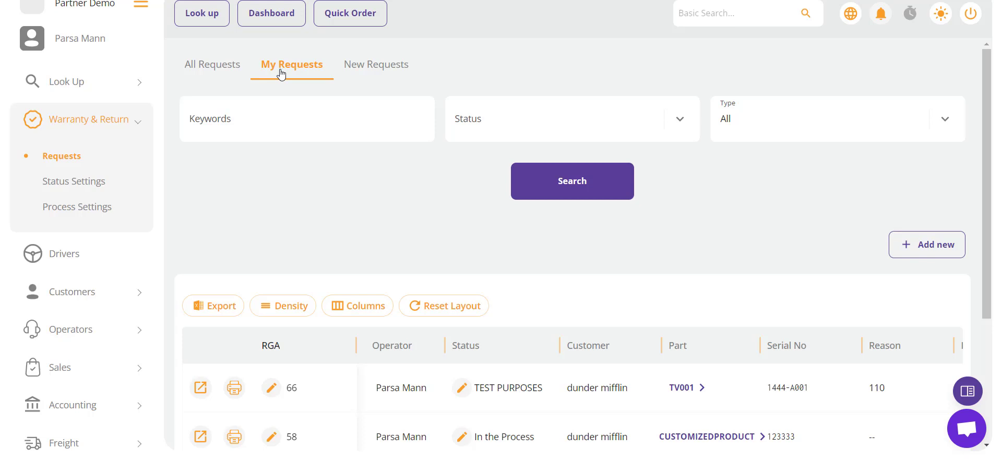
left_click(367, 74)
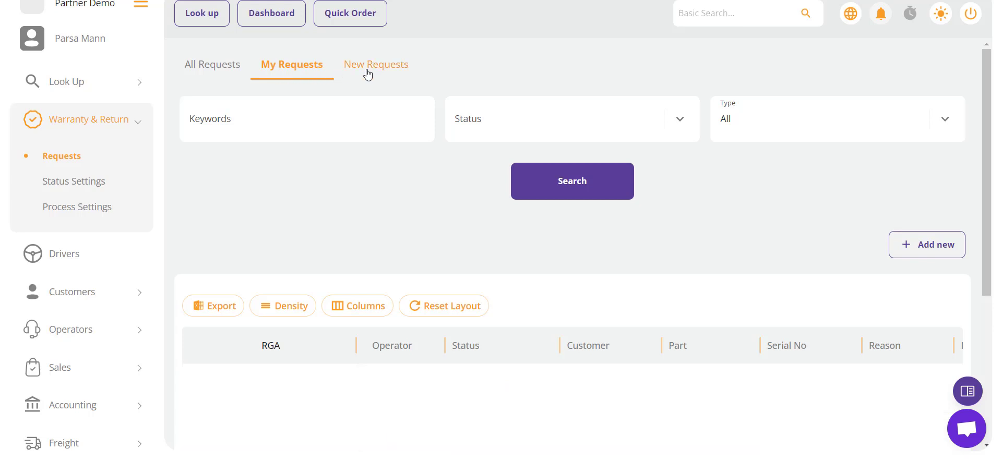
left_click(368, 75)
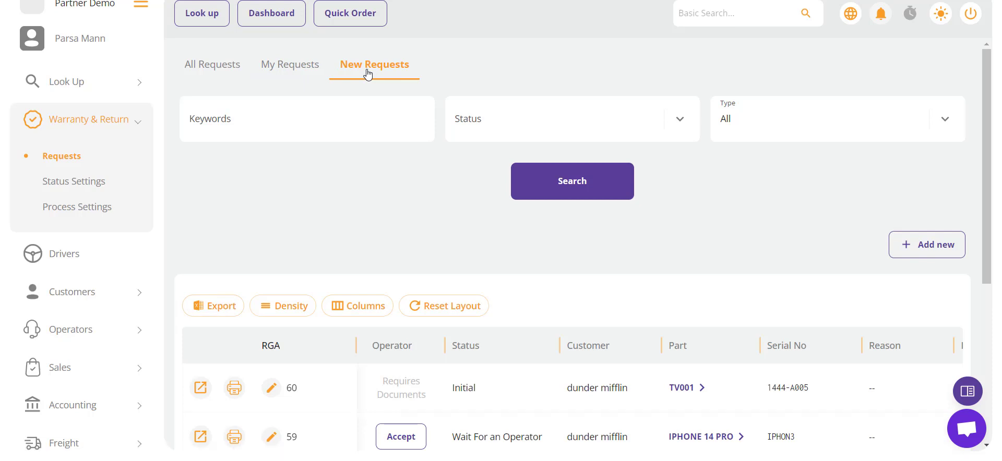
left_click(211, 76)
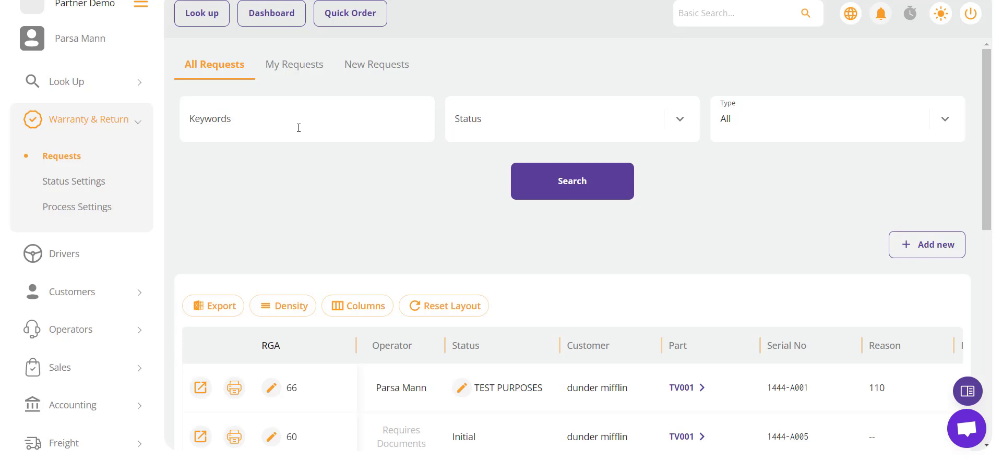
- Search all requests for the keyword "chert" and review the matching entries
left_click(239, 116)
type("ch")
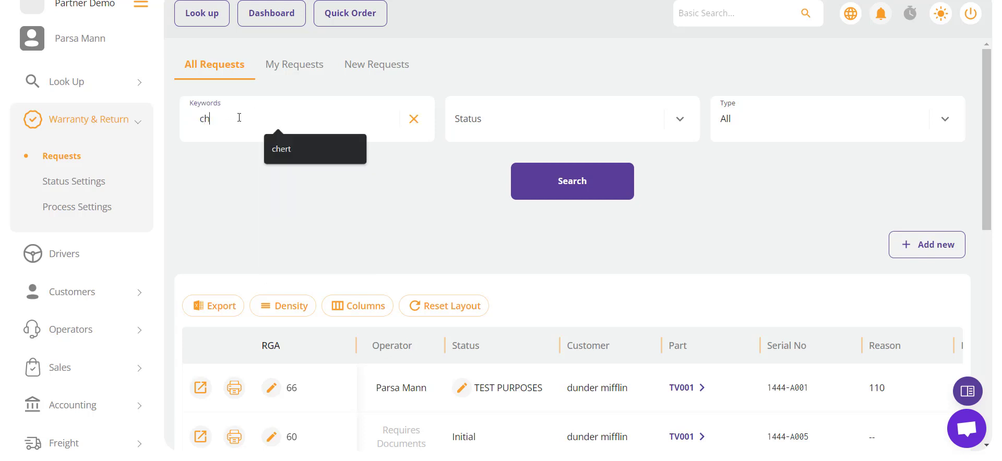
type("ert")
left_click(633, 192)
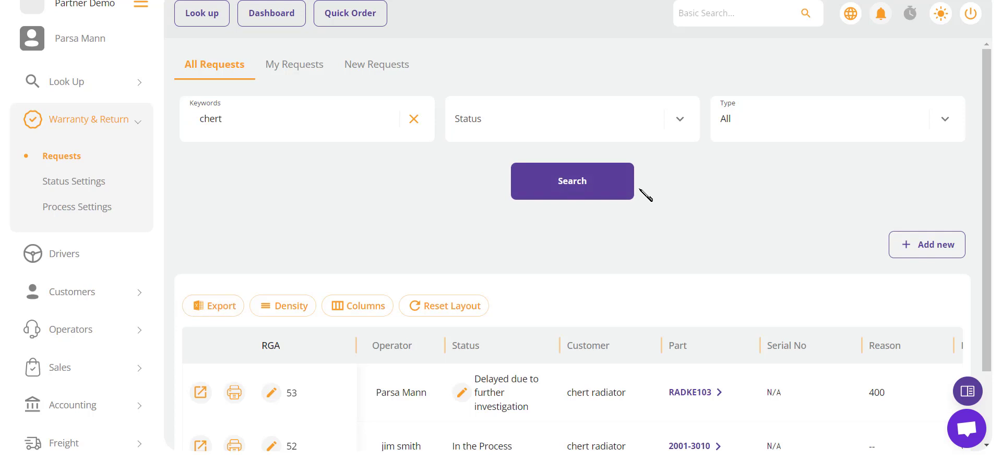
scroll(655, 252, "down", 2)
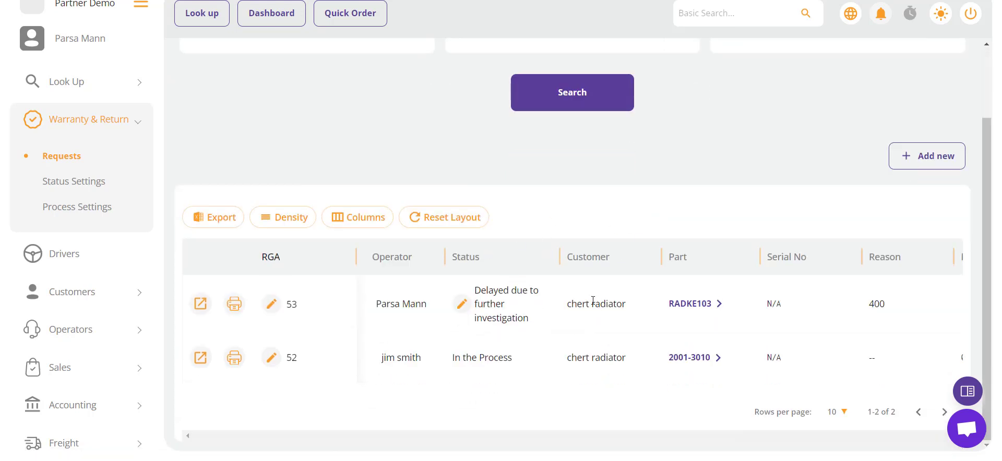
scroll(535, 204, "up", 2)
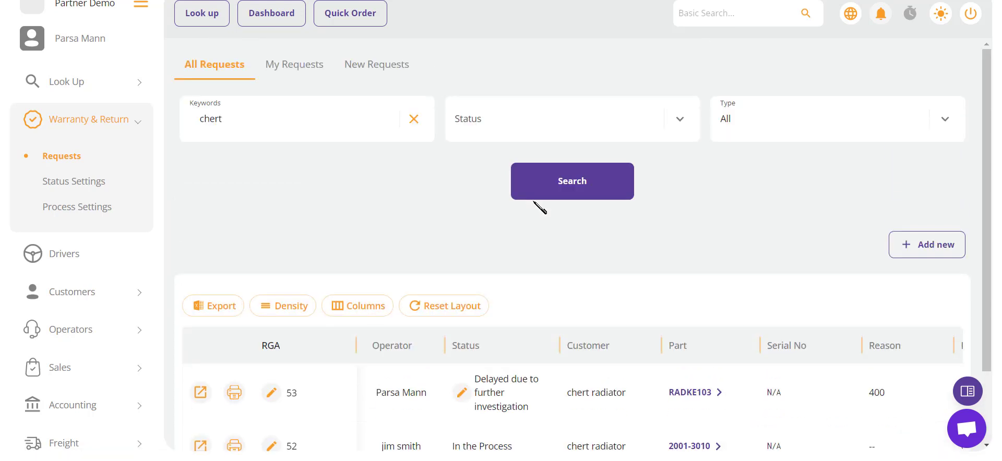
- Clear the keyword search and filter all requests by the status Initial
left_click(72, 158)
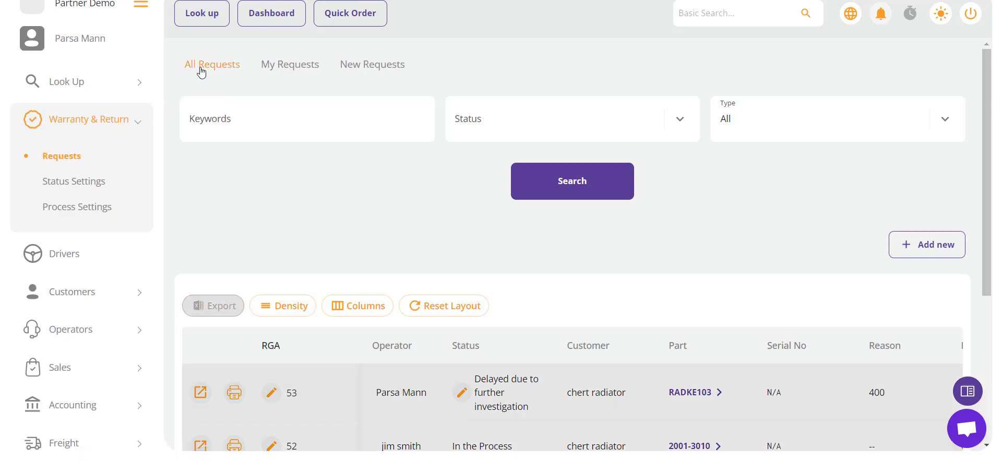
left_click(202, 73)
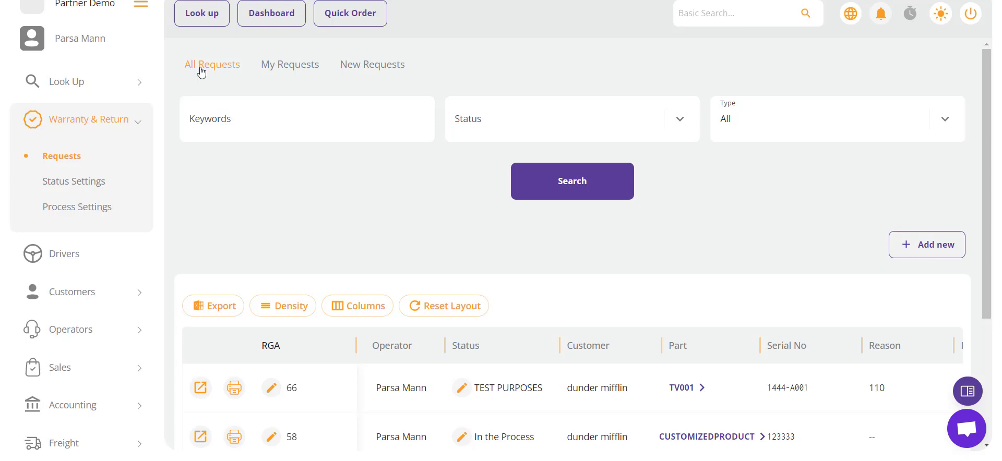
left_click(525, 126)
left_click(483, 155)
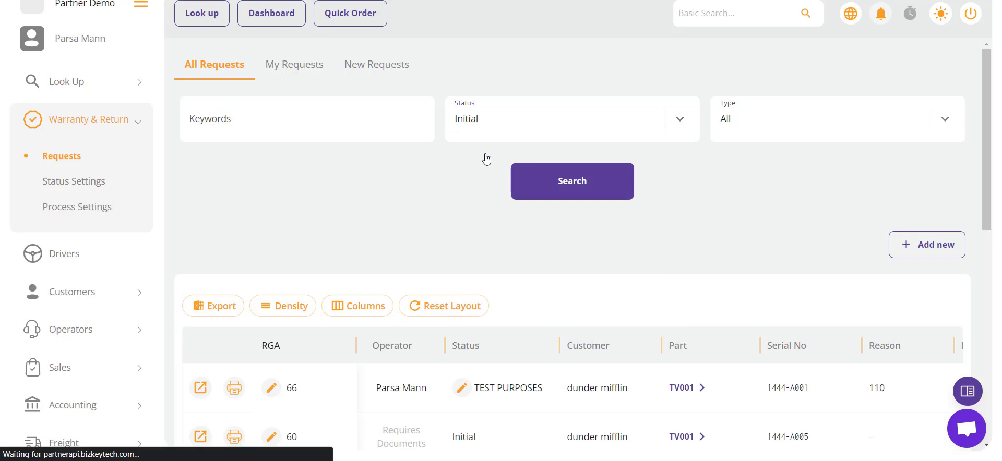
left_click(526, 172)
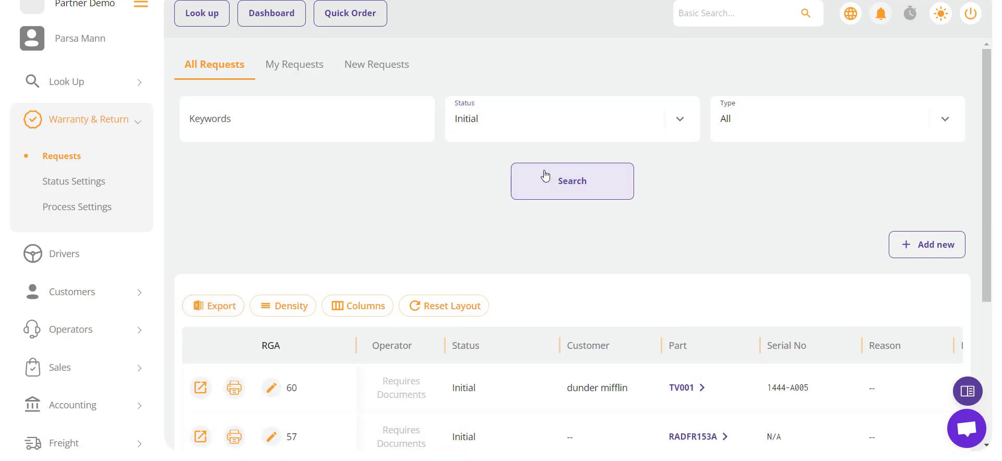
scroll(545, 175, "down", 1)
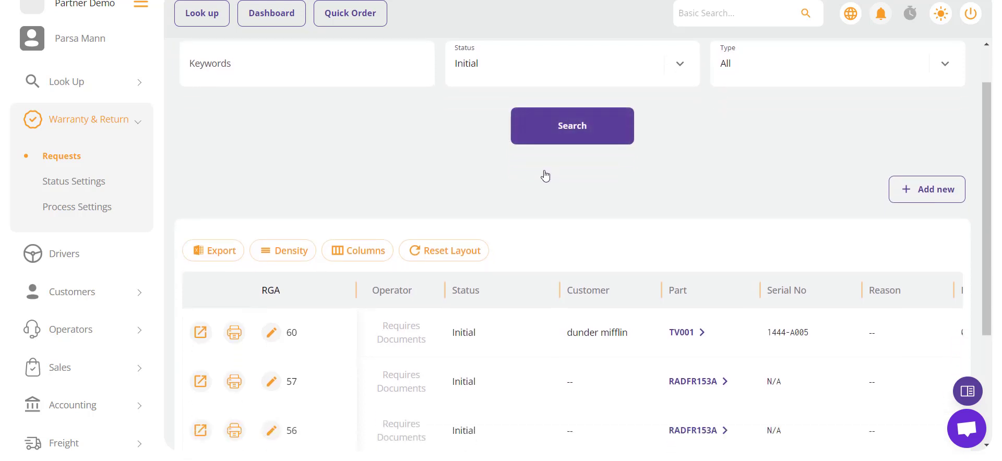
scroll(546, 175, "up", 1)
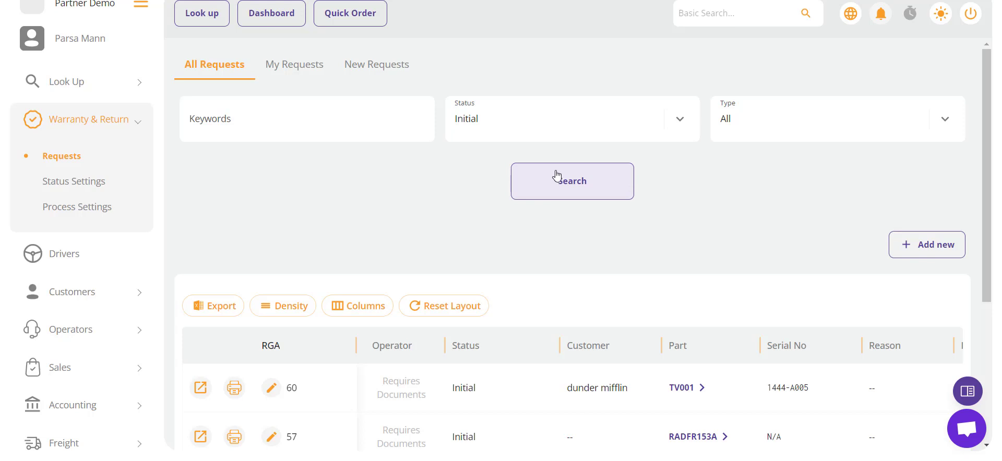
left_click(600, 177)
- Filter all requests by status In the Process and type Warranty, and review the columns of the matching entries
left_click(560, 119)
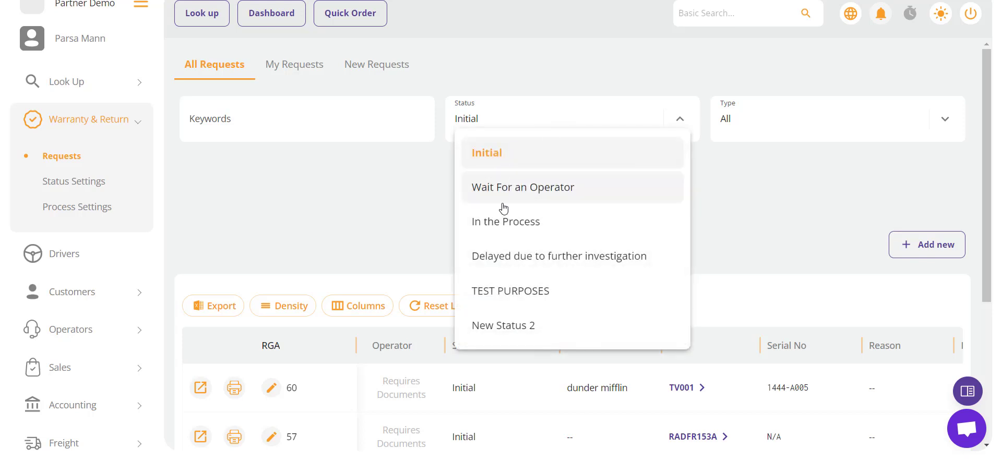
left_click(504, 223)
left_click(798, 131)
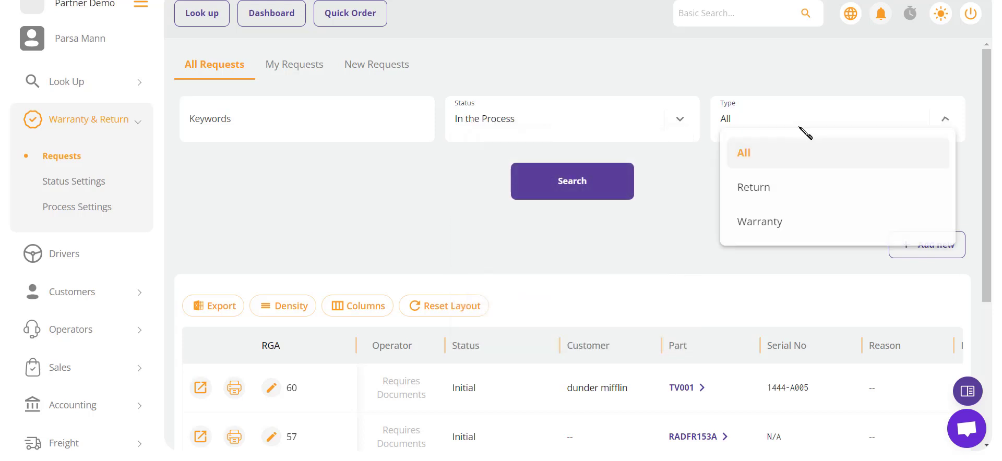
left_click(750, 225)
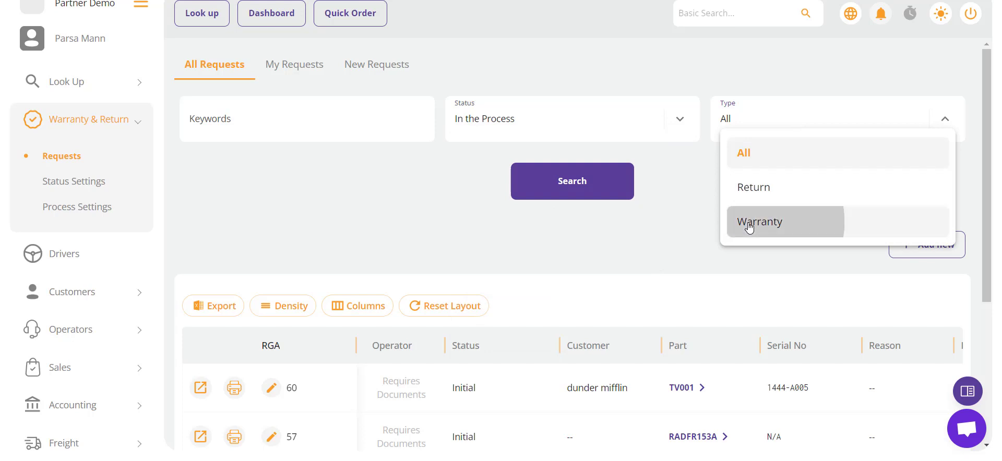
left_click(605, 196)
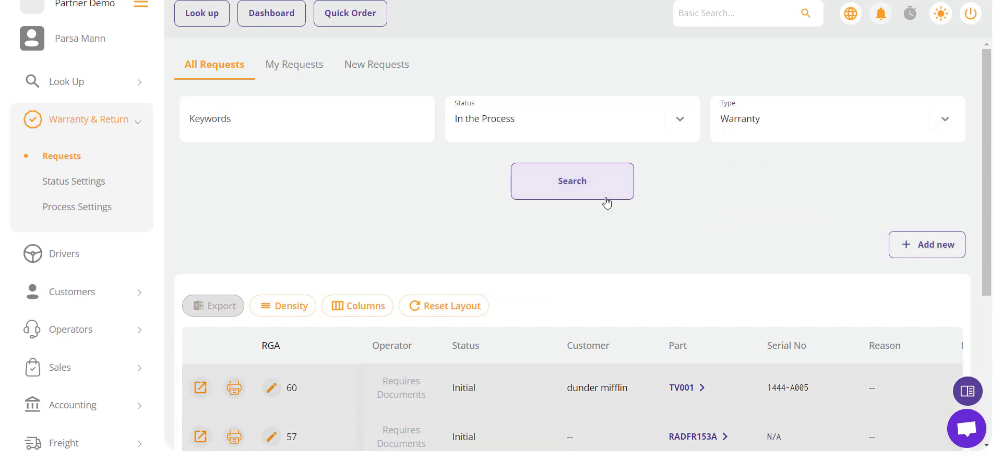
scroll(607, 203, "down", 1)
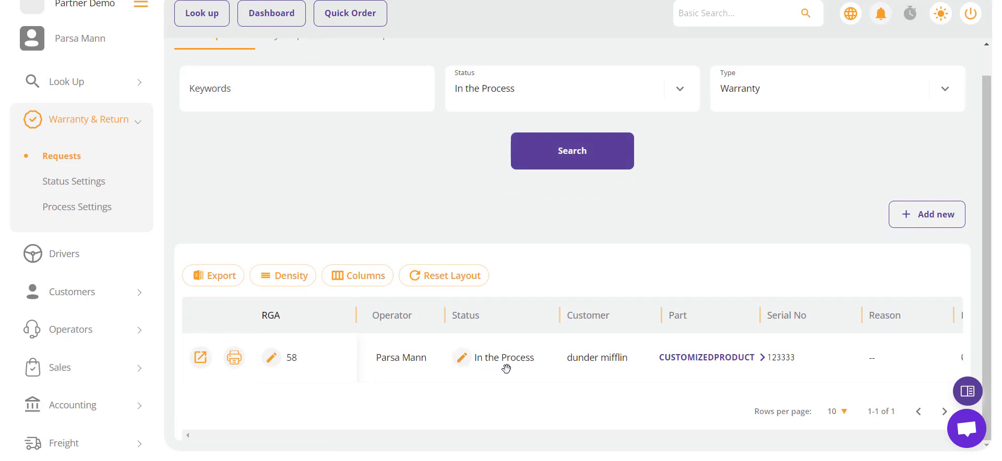
scroll(543, 358, "right", 3)
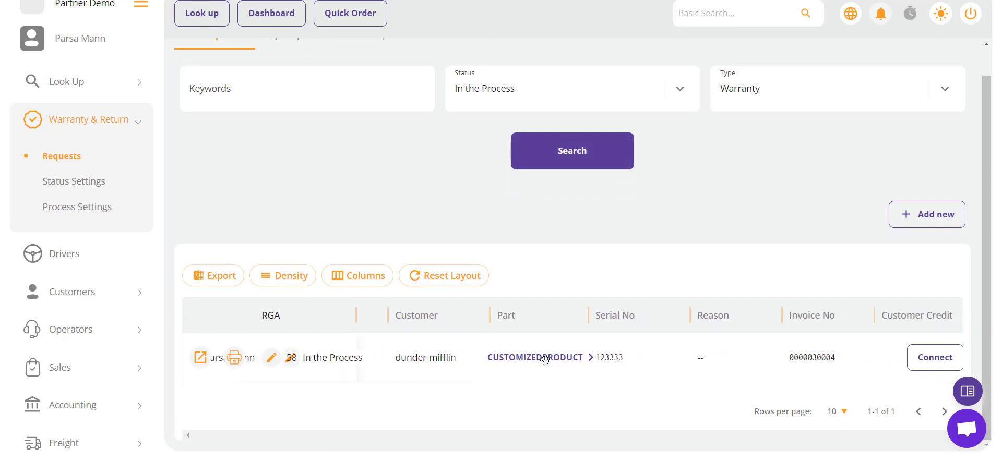
scroll(545, 359, "left", 3)
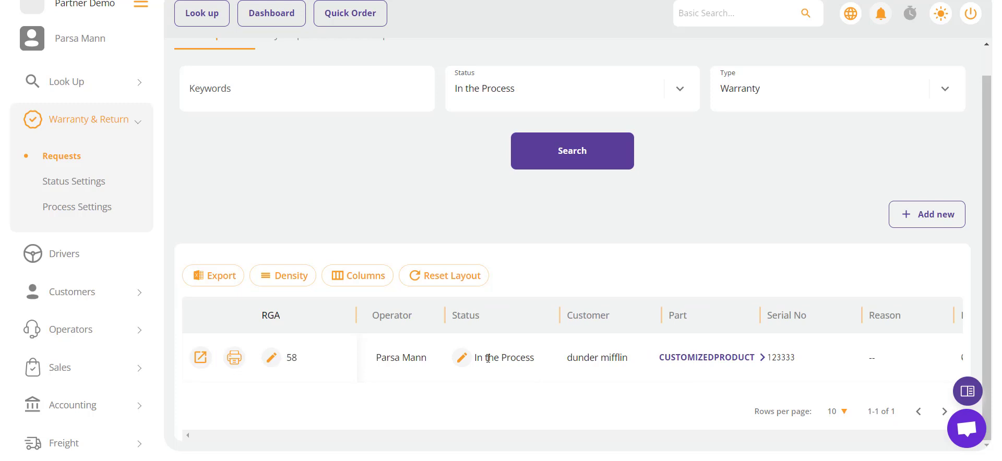
- Reset the request filters and change the RGA of the TV001 request to 73
left_click(73, 164)
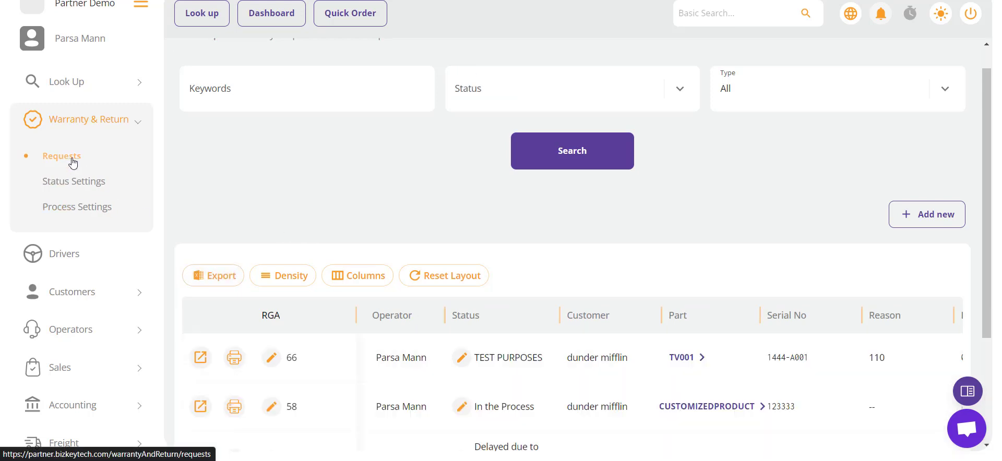
scroll(289, 197, "down", 1)
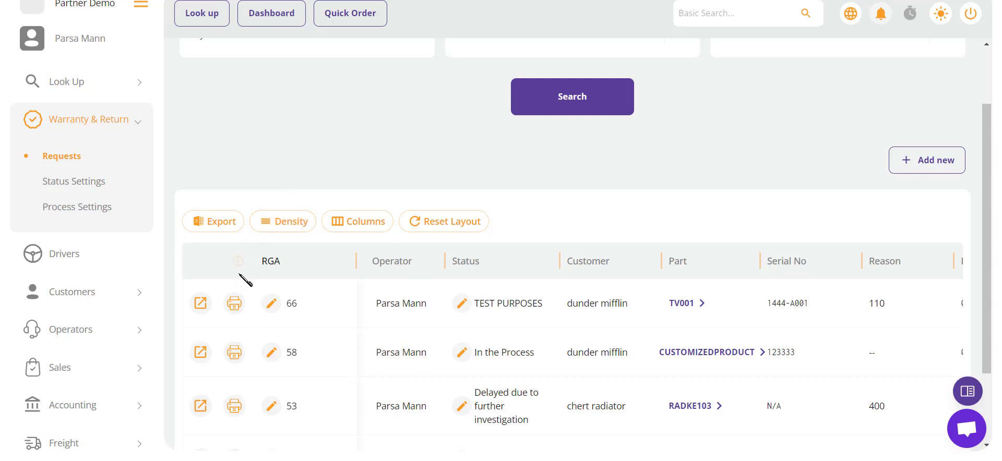
left_click(268, 307)
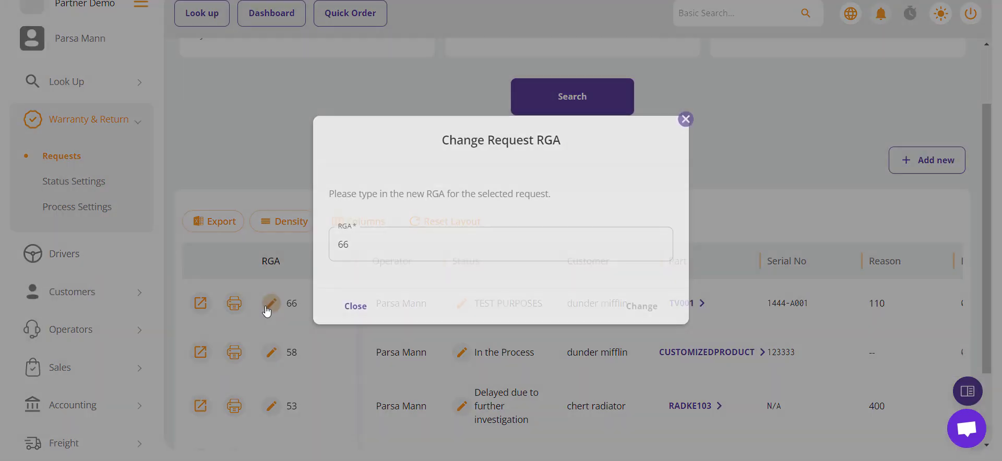
key("ctrl+a")
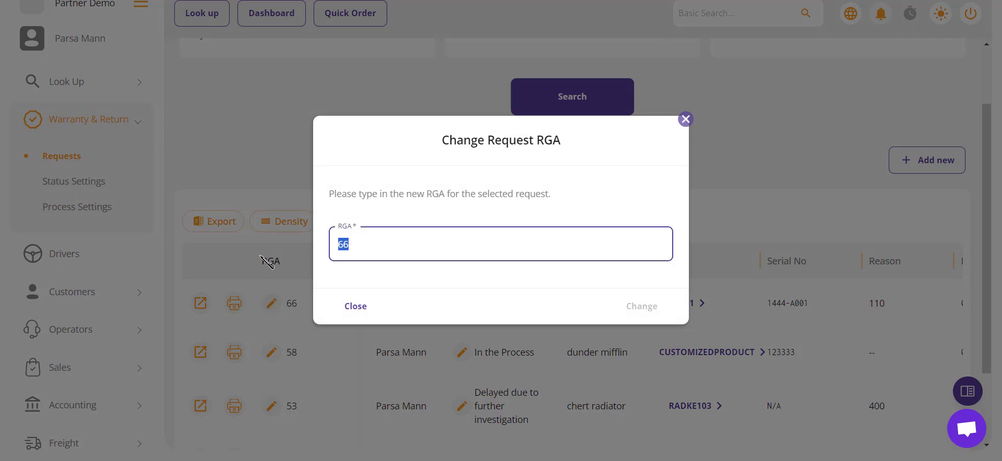
type("73")
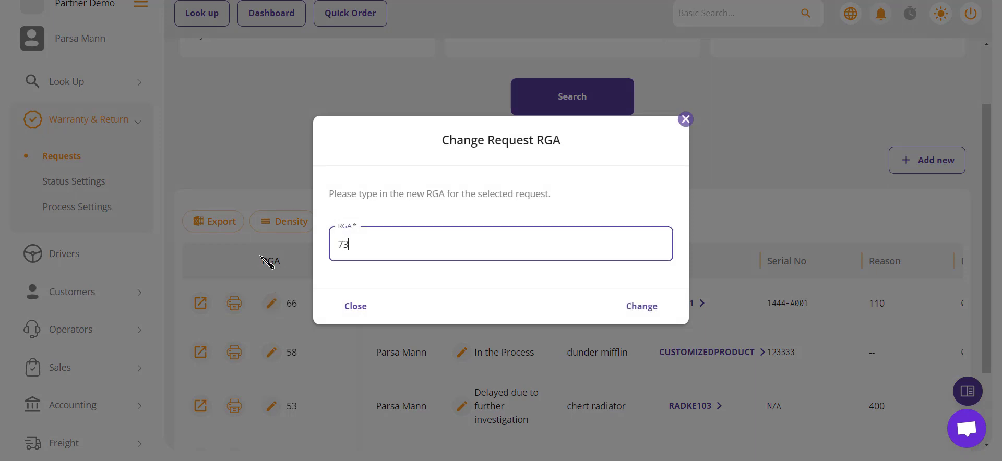
left_click(657, 313)
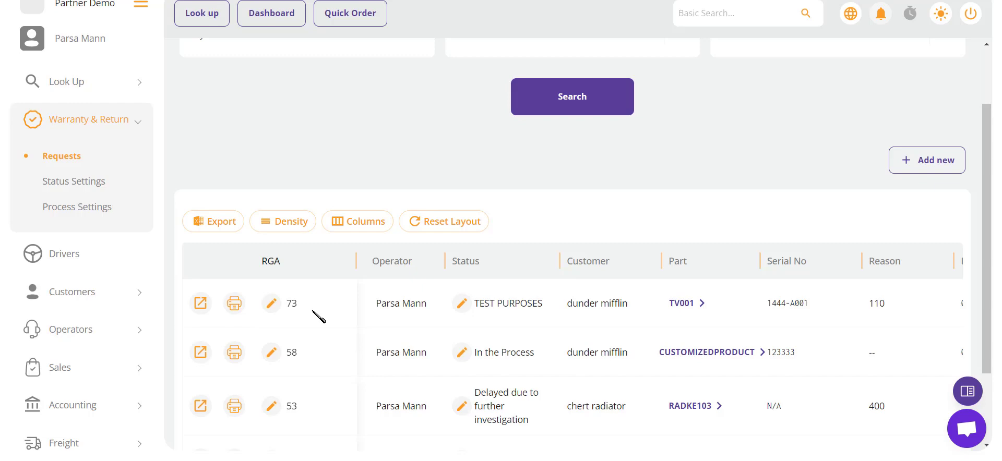
- View the printable RGA form of the TV001 request, and close it to return to the request list
left_click(232, 305)
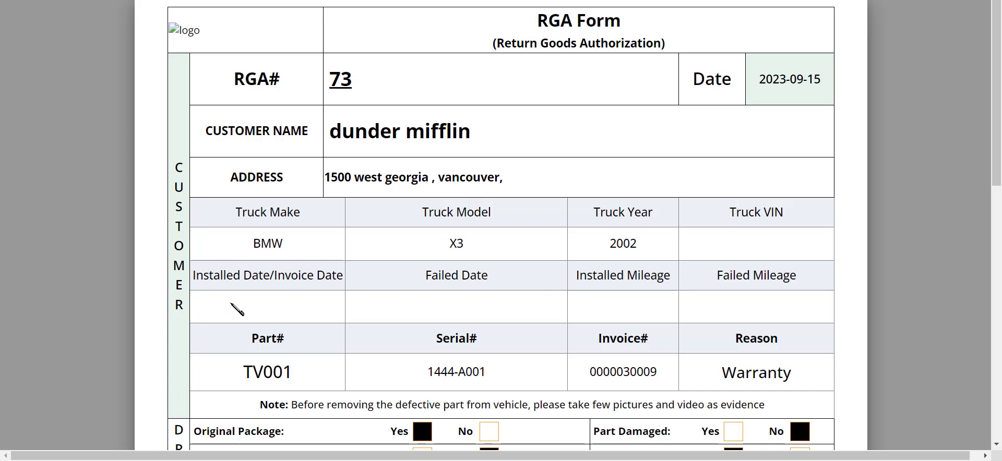
key("ctrl+w")
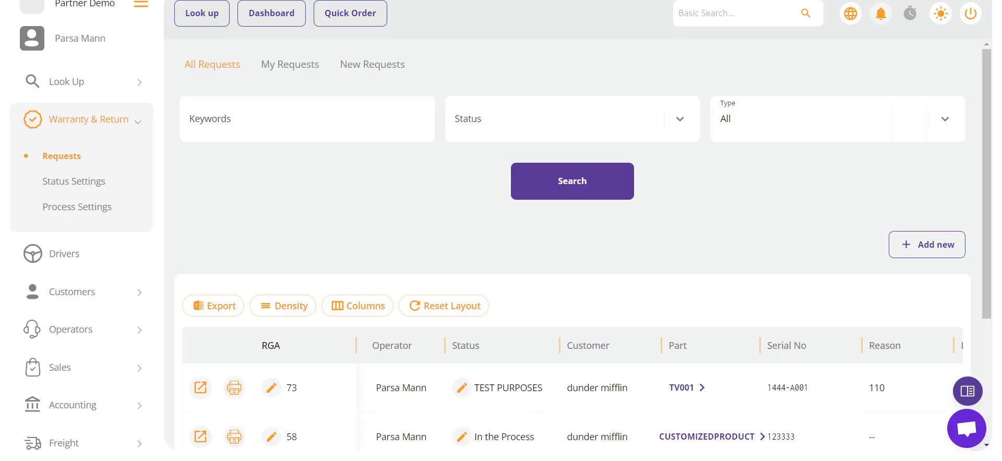
- Change the status of the TV001 request with RGA 73 to Delayed due to further investigation, with the reason Missing key evidence files
scroll(367, 192, "down", 1)
scroll(373, 198, "down", 1)
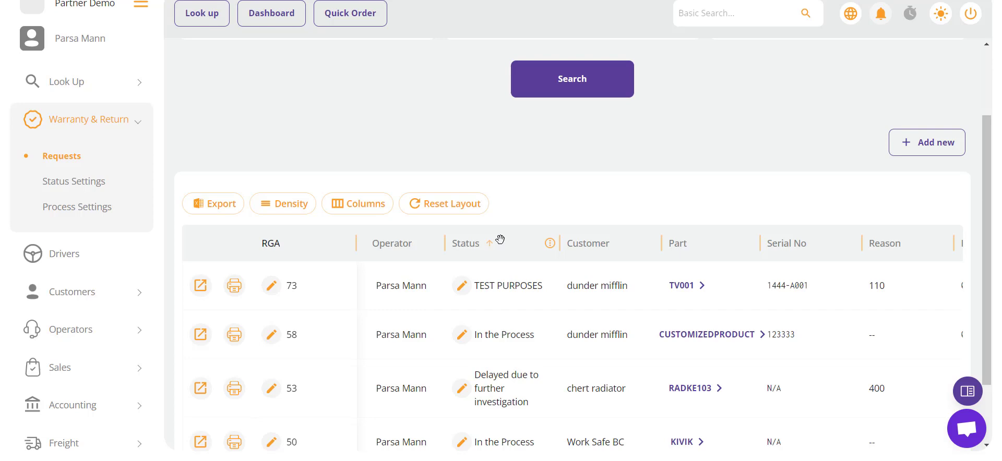
left_click(461, 288)
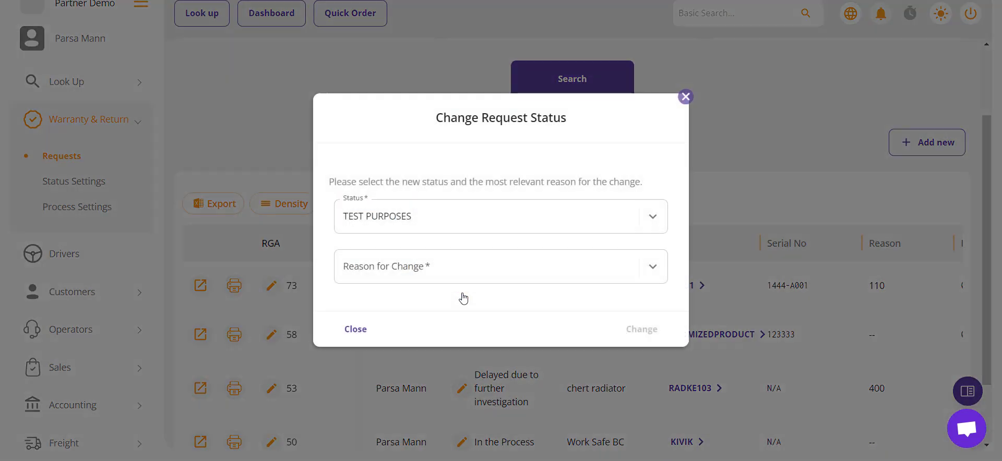
left_click(412, 226)
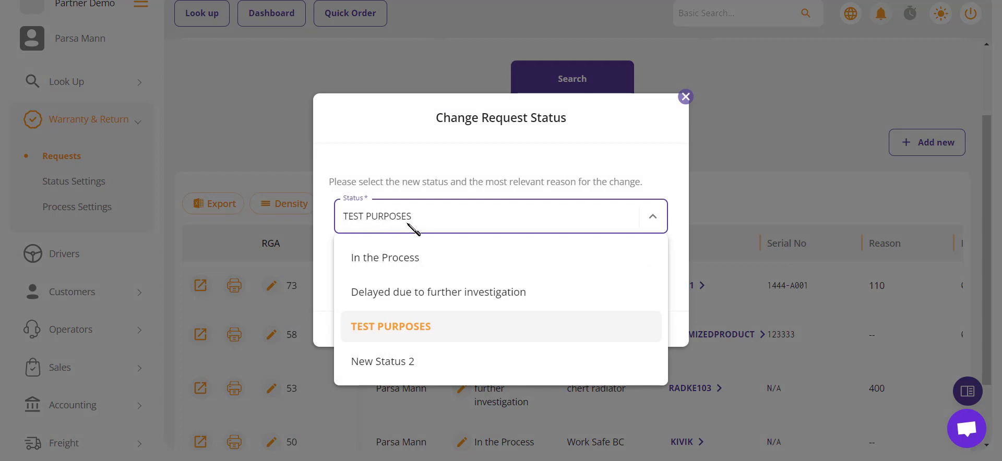
left_click(405, 292)
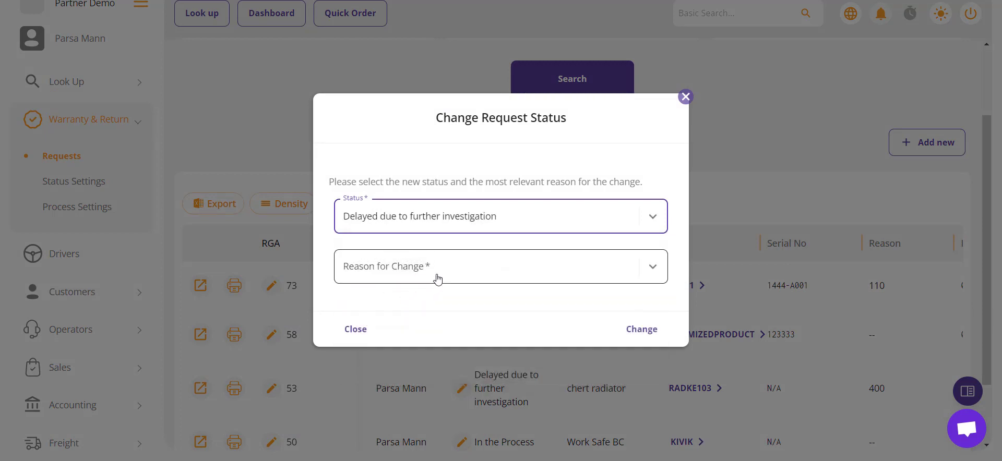
left_click(437, 279)
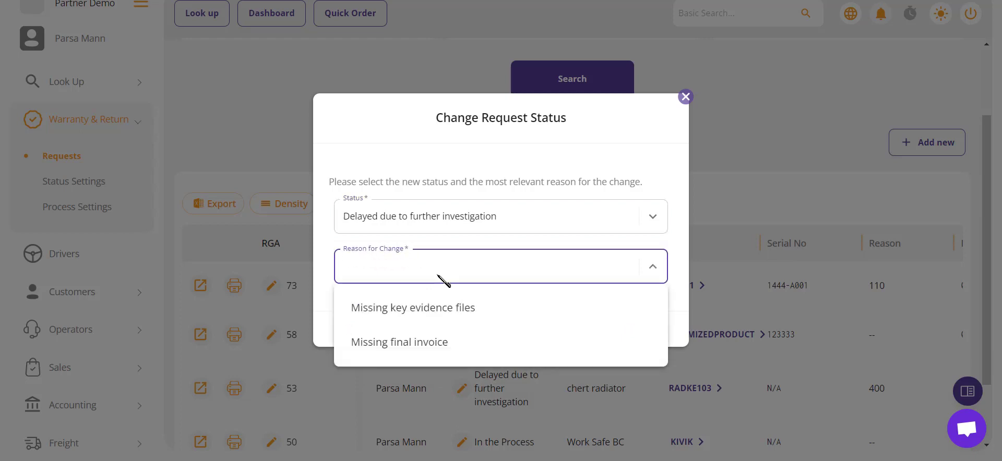
left_click(402, 319)
left_click(626, 333)
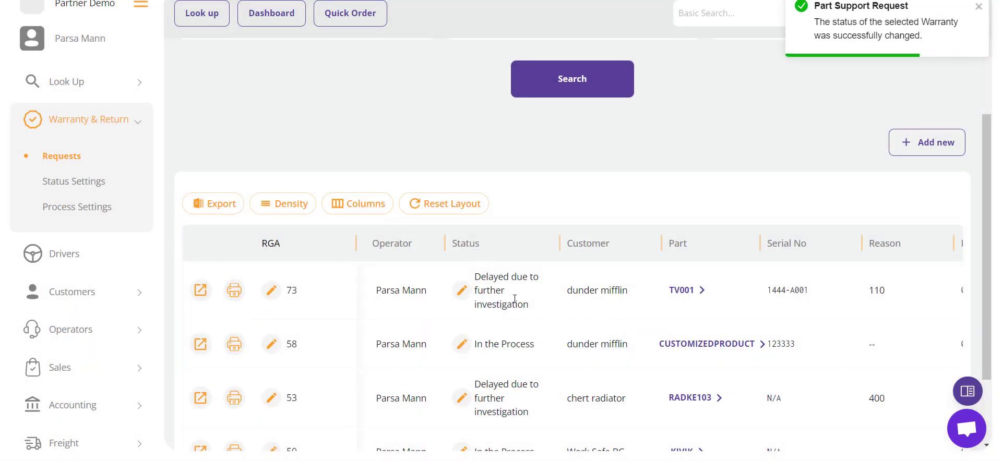
- View the product page of the TV001 part from the request with RGA 73, and return to the request list
scroll(515, 301, "right", 1)
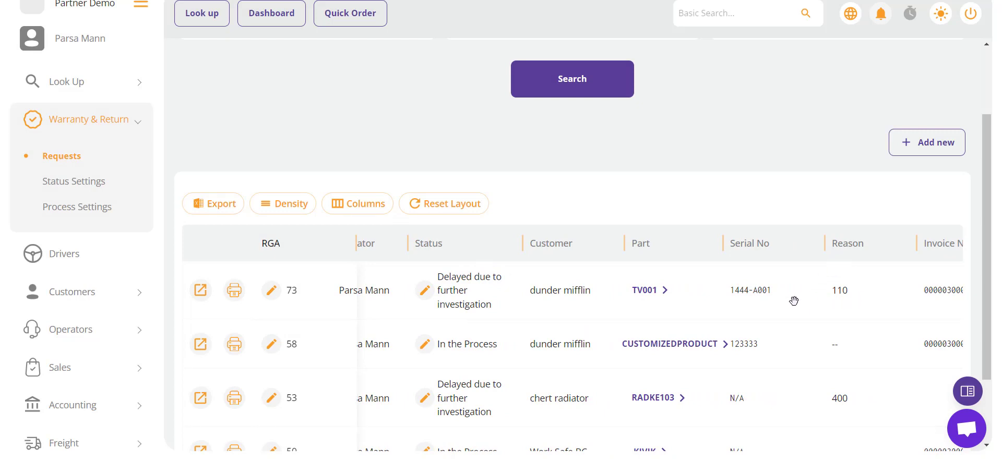
scroll(794, 301, "left", 1)
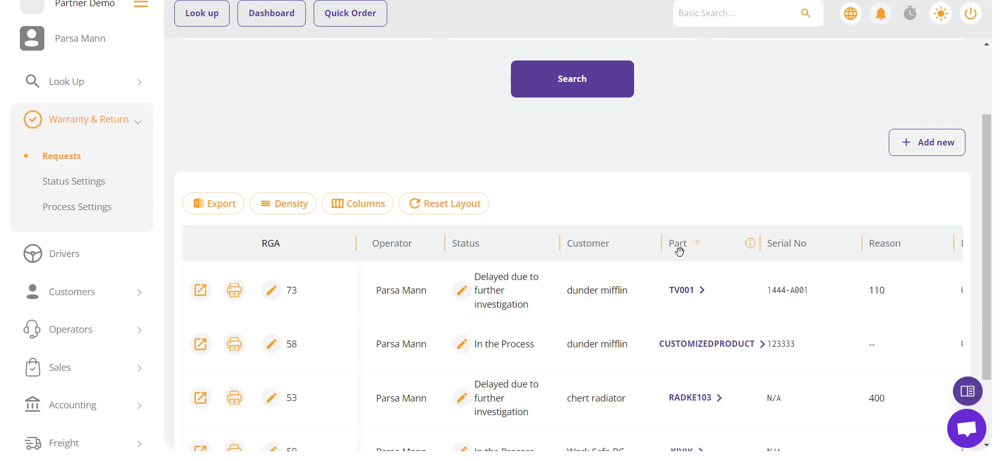
left_click(697, 296)
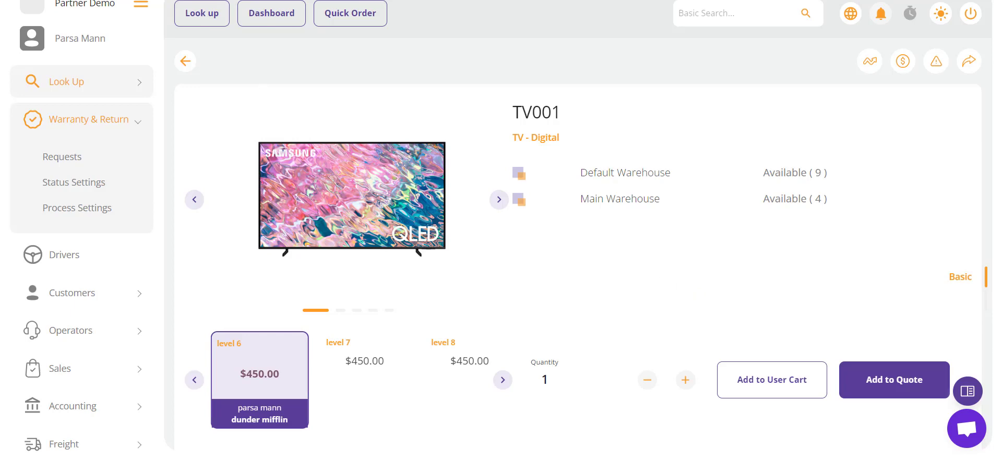
key("alt+Left")
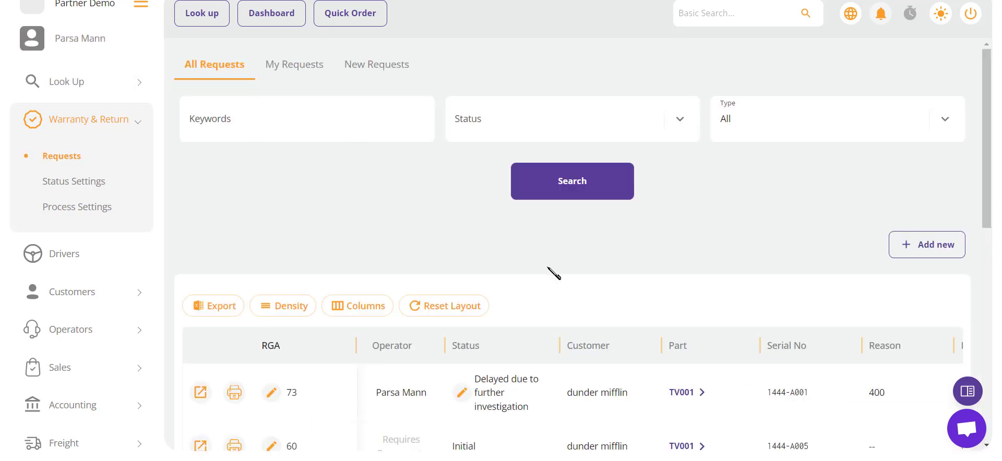
- View the customer credits available to connect to the request with RGA 73, and close the list without connecting one
scroll(553, 273, "down", 1)
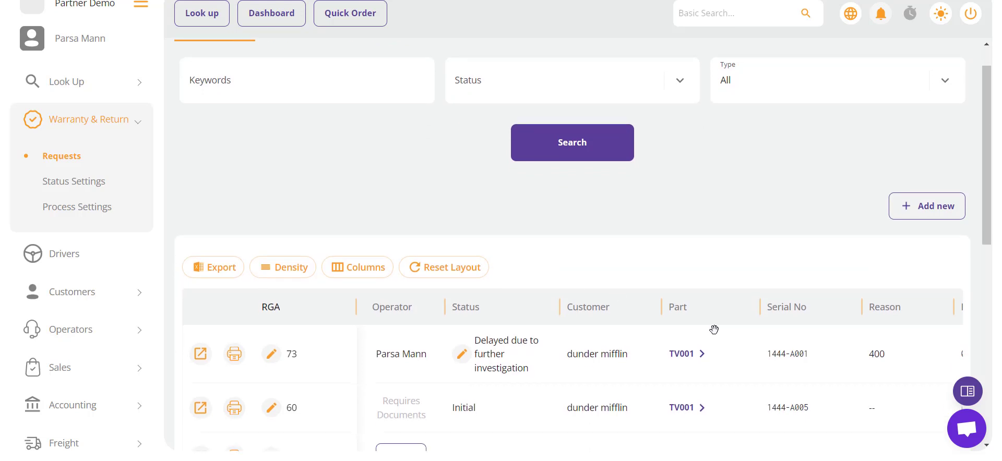
scroll(712, 328, "right", 5)
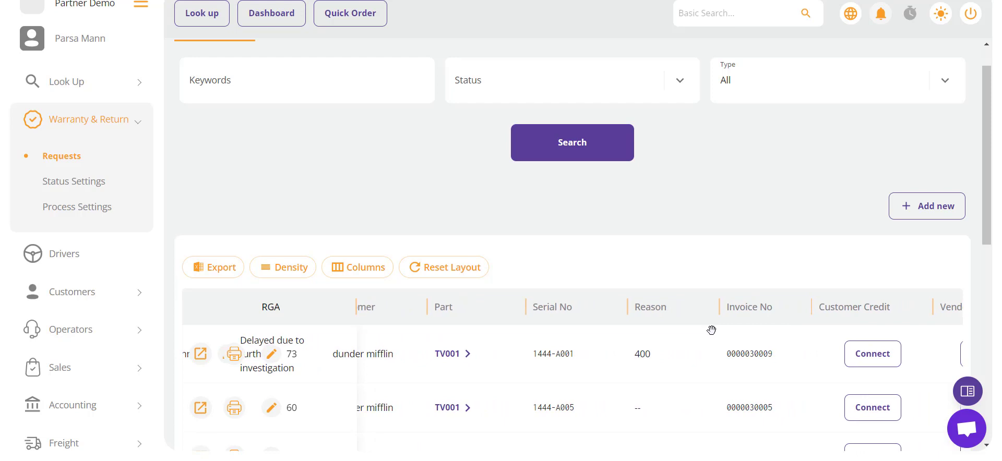
scroll(712, 329, "right", 2)
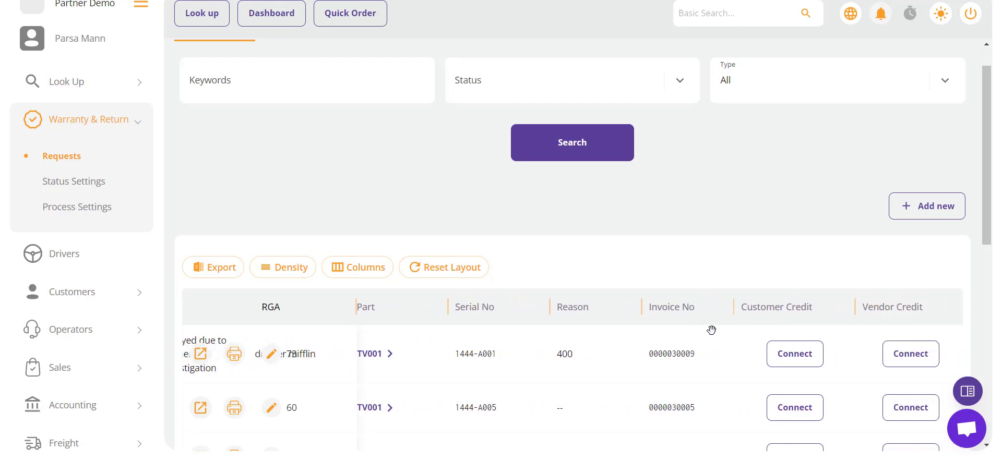
scroll(711, 330, "right", 2)
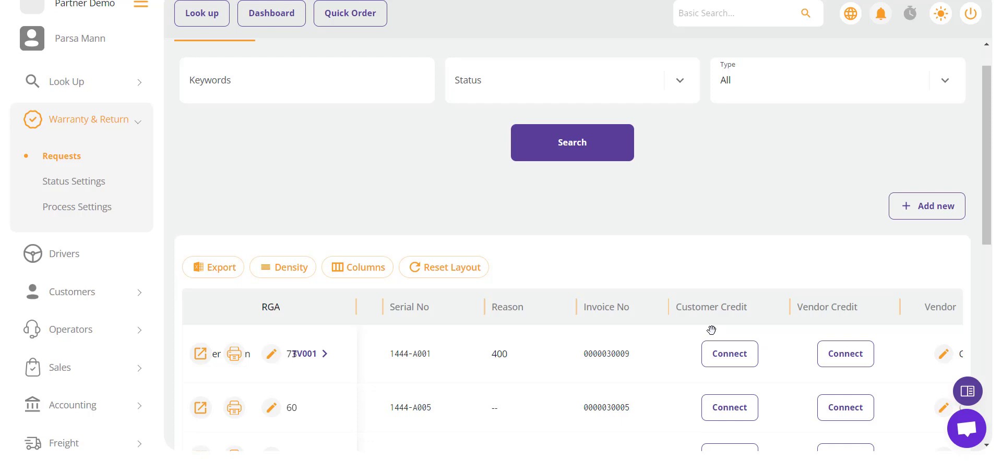
left_click(726, 358)
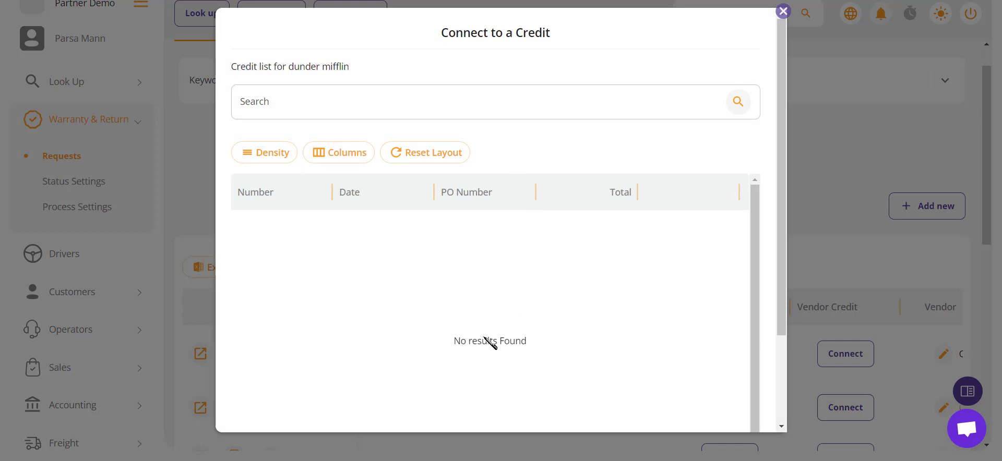
left_click(783, 11)
- View the vendor information of the request with RGA 73, inspect the vendor's shared chat page in a new tab, and return
scroll(780, 339, "right", 2)
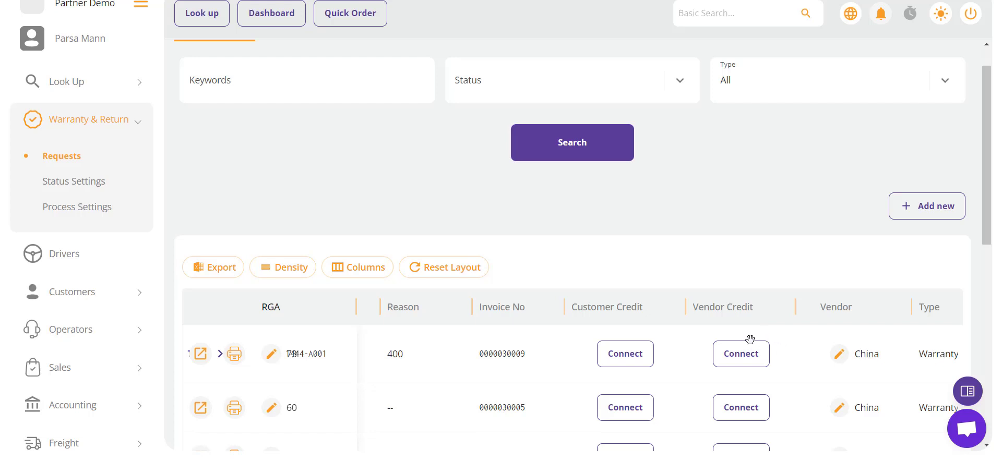
left_click(839, 354)
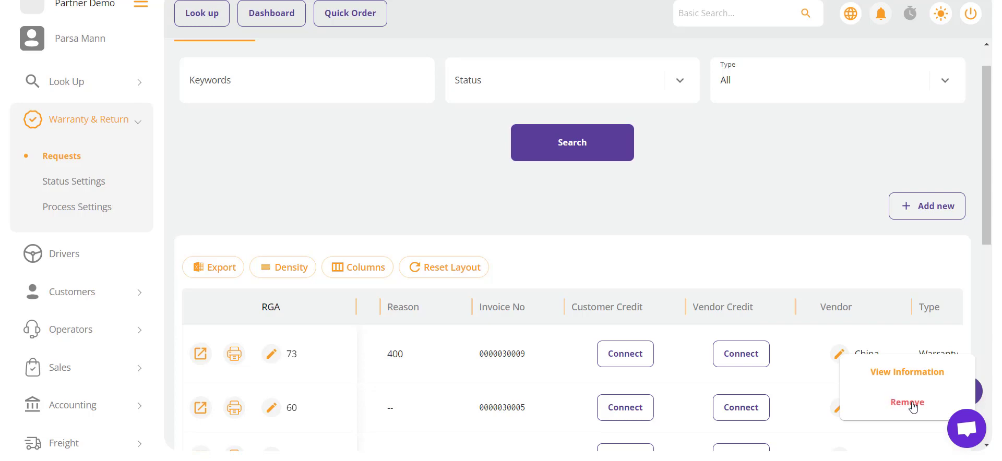
left_click(889, 383)
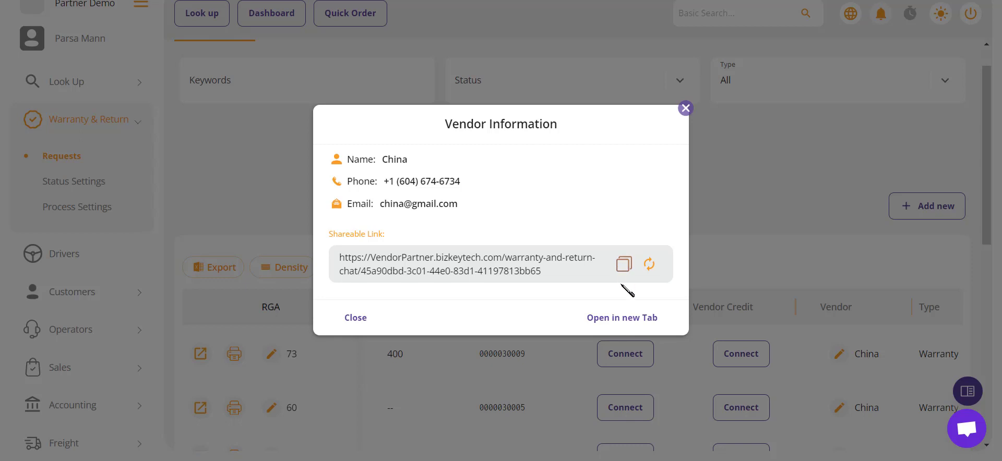
left_click(617, 318)
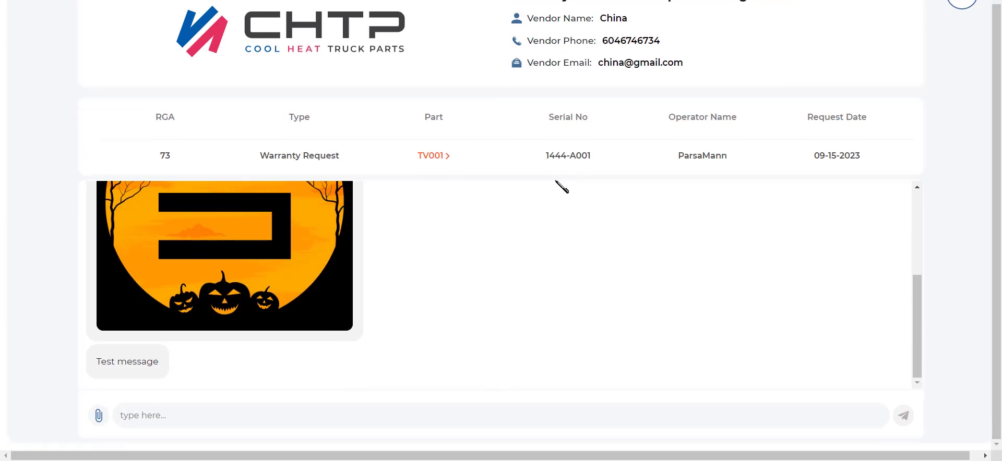
scroll(555, 180, "up", 1)
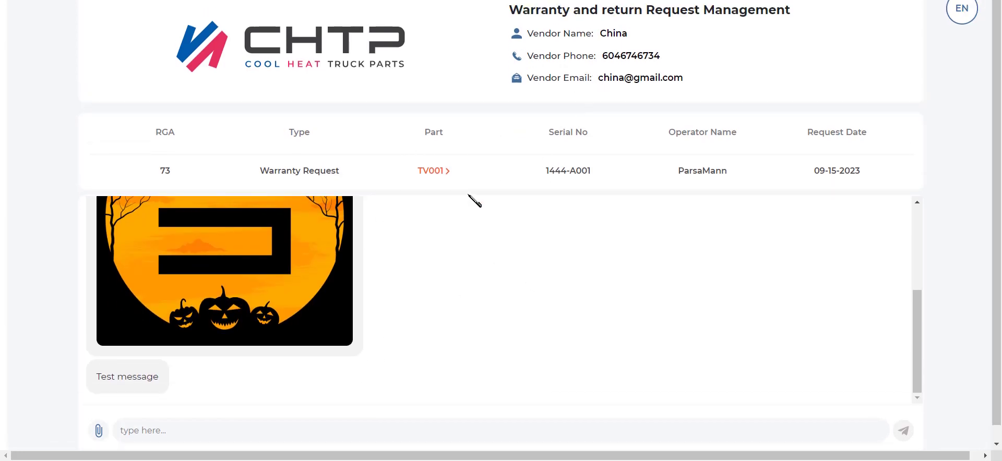
scroll(469, 199, "down", 1)
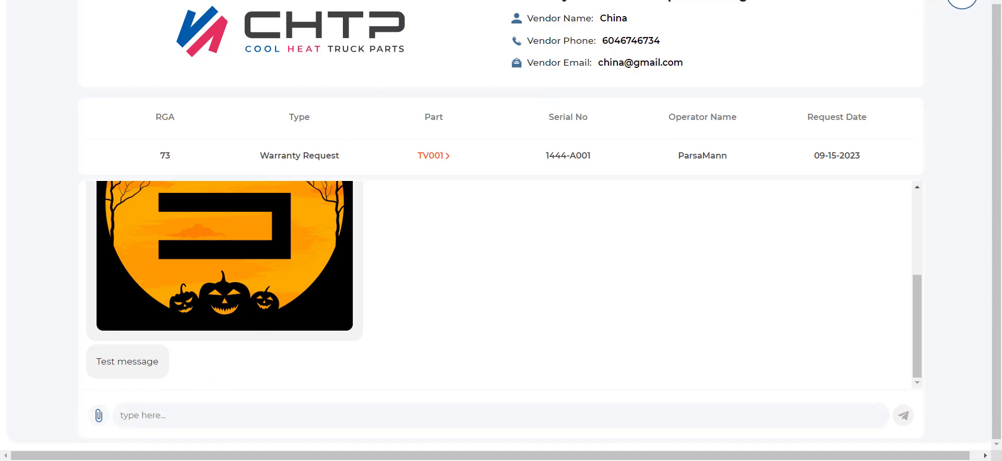
left_click(417, 1)
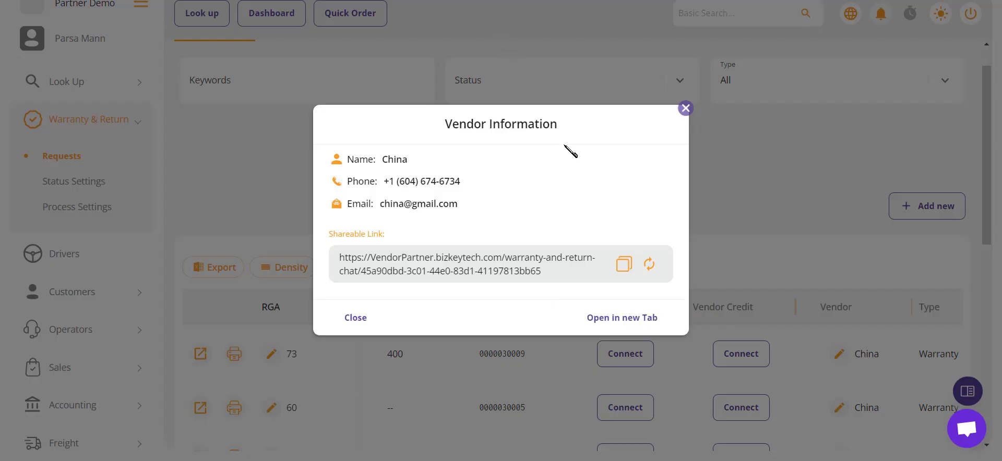
- Reset the vendor's shareable link for the request with RGA 73, and close the vendor information
left_click(649, 264)
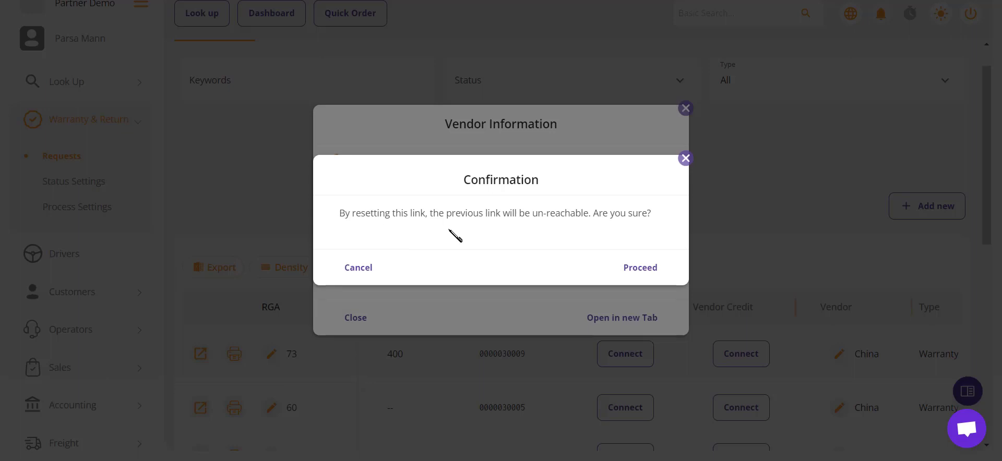
left_click(633, 269)
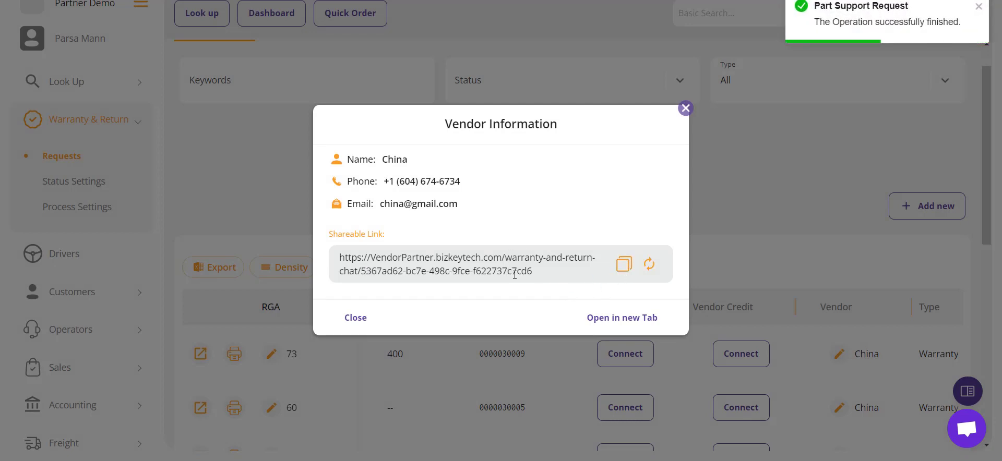
left_click(685, 108)
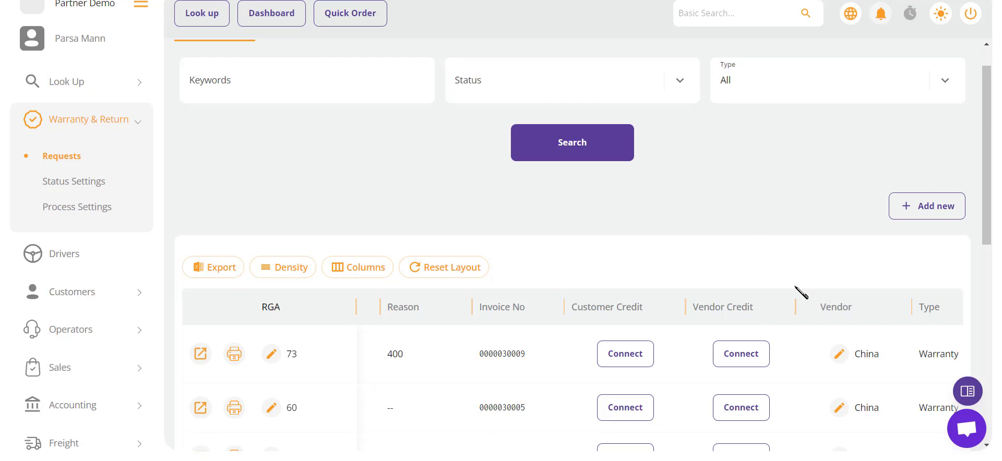
- Add the note "test1" to the request with RGA 73 and save it, keeping the internal note as it is
scroll(801, 293, "down", 2)
scroll(802, 293, "right", 3)
scroll(801, 293, "right", 3)
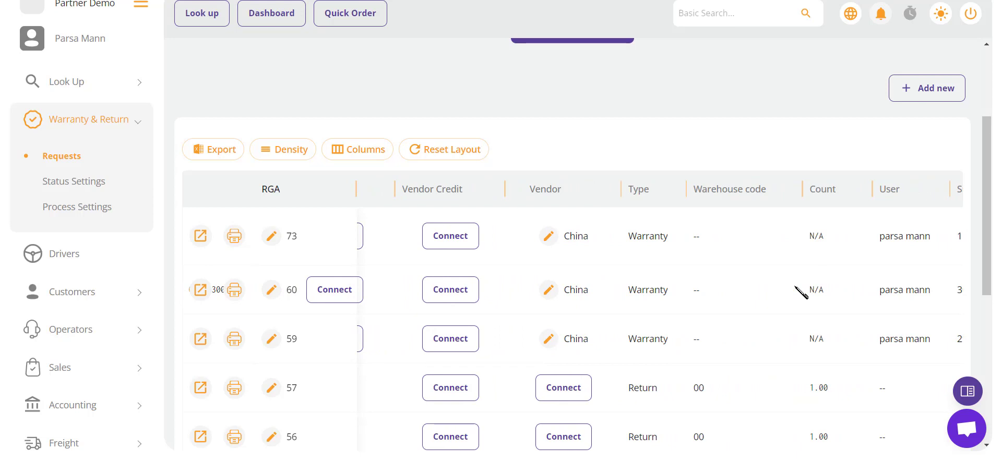
scroll(801, 293, "right", 4)
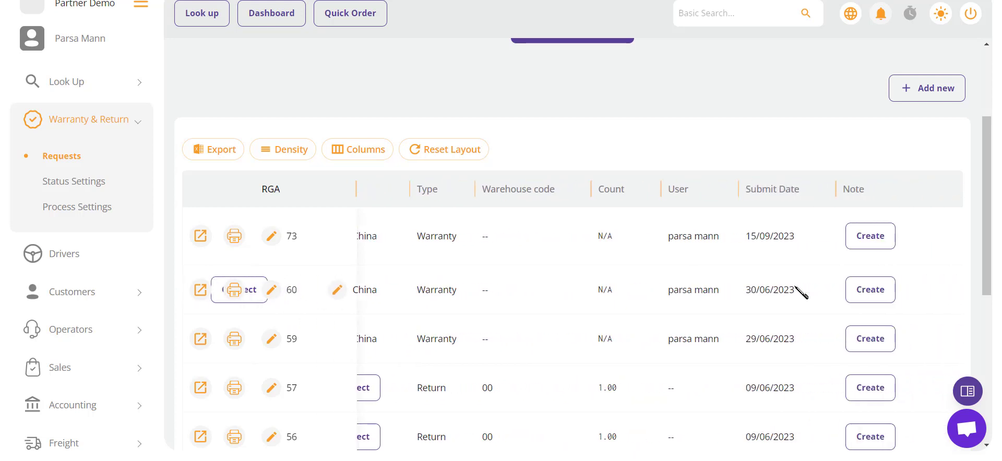
scroll(801, 293, "right", 1)
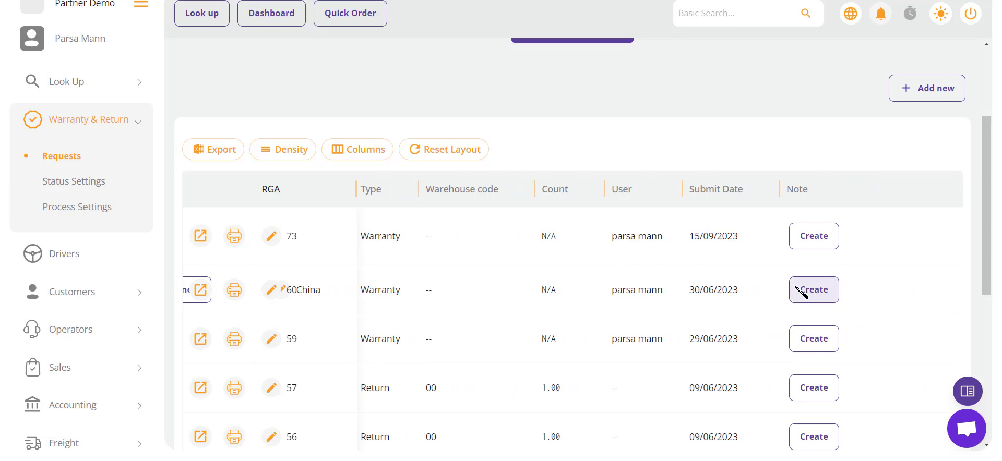
scroll(801, 293, "right", 5)
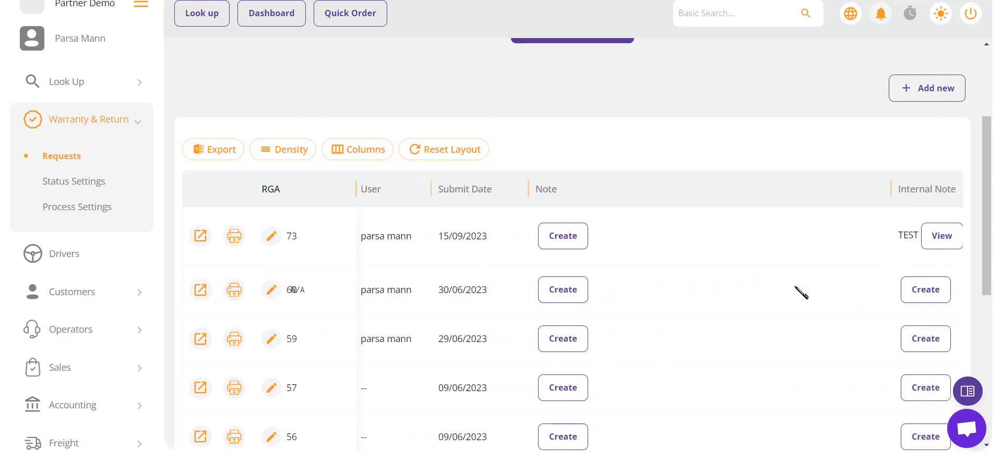
scroll(801, 293, "right", 1)
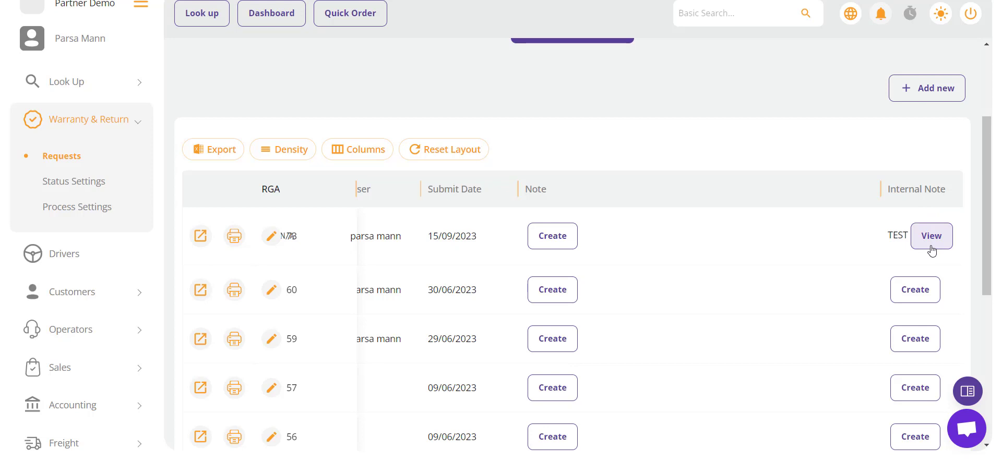
left_click(565, 245)
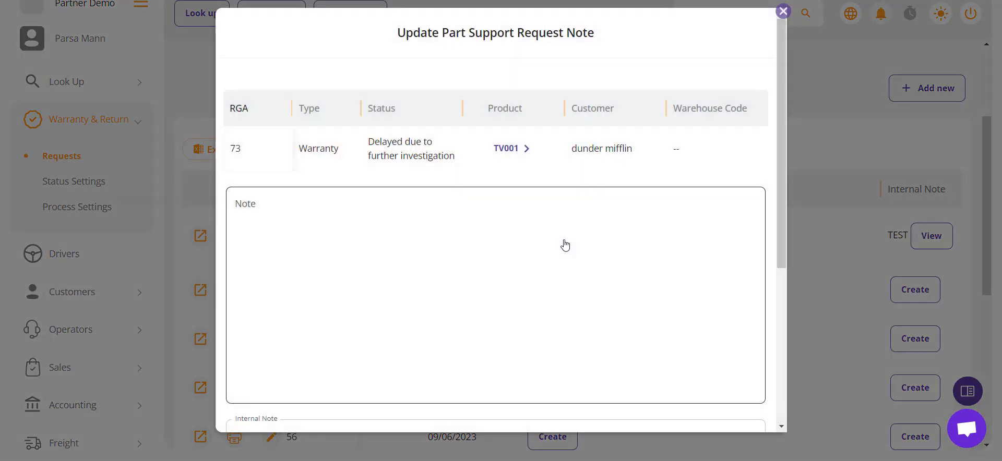
scroll(604, 190, "down", 3)
scroll(604, 191, "up", 3)
left_click(385, 201)
type("test")
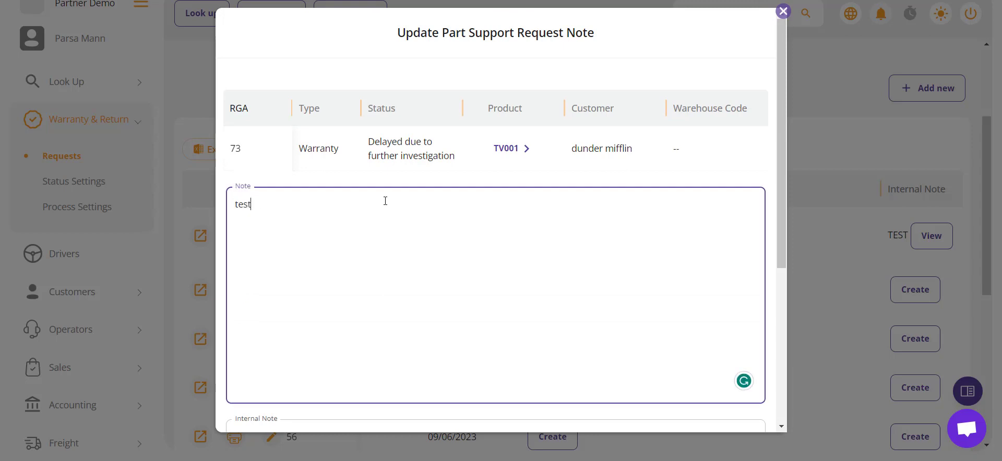
type("1")
scroll(575, 302, "down", 5)
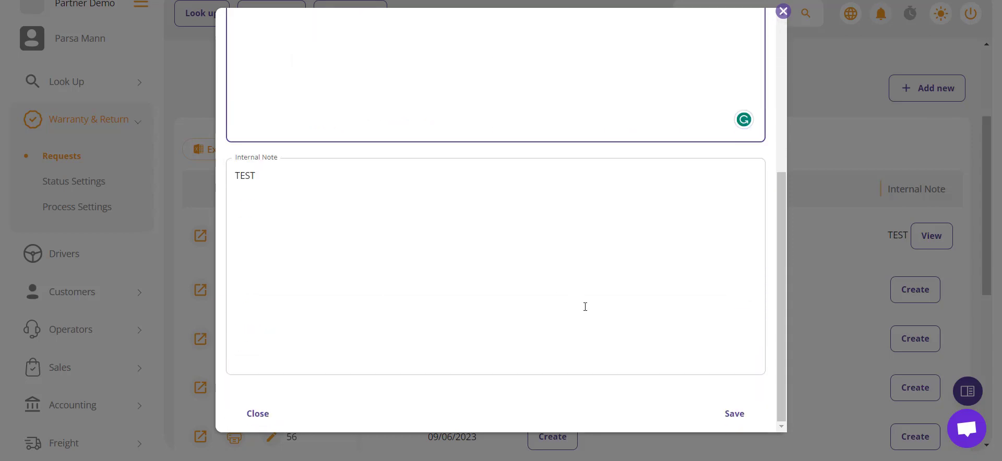
left_click(747, 417)
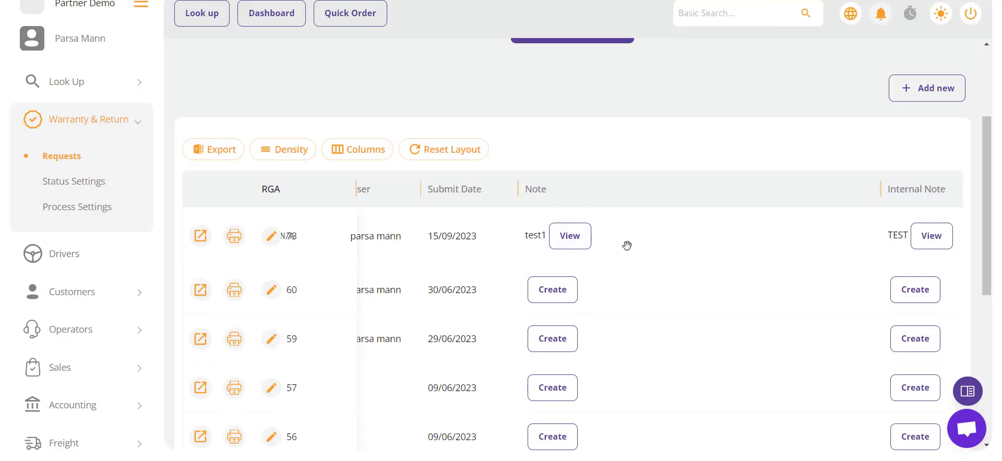
- Review the requests' vehicle, VIN, installed and failed date and mileage columns, and go to the main dashboard
scroll(627, 246, "right", 3)
scroll(627, 245, "right", 3)
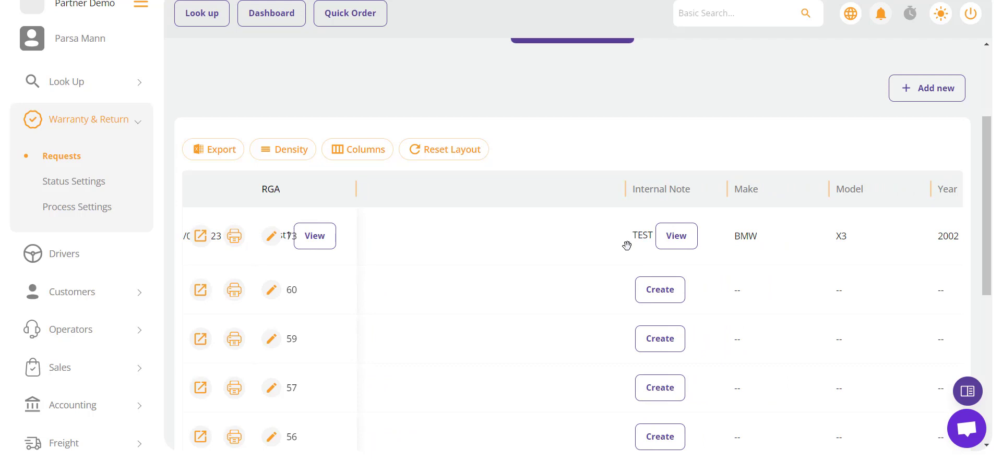
scroll(627, 246, "right", 4)
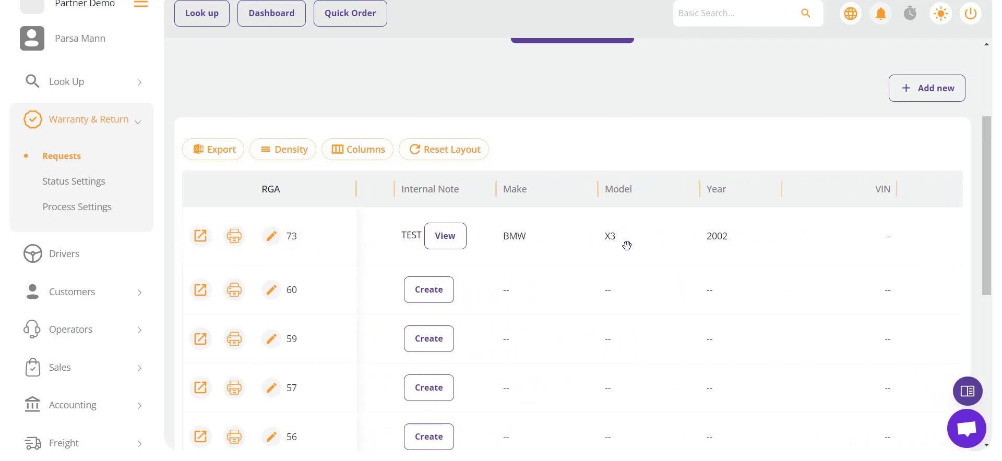
scroll(626, 245, "right", 4)
scroll(627, 245, "right", 4)
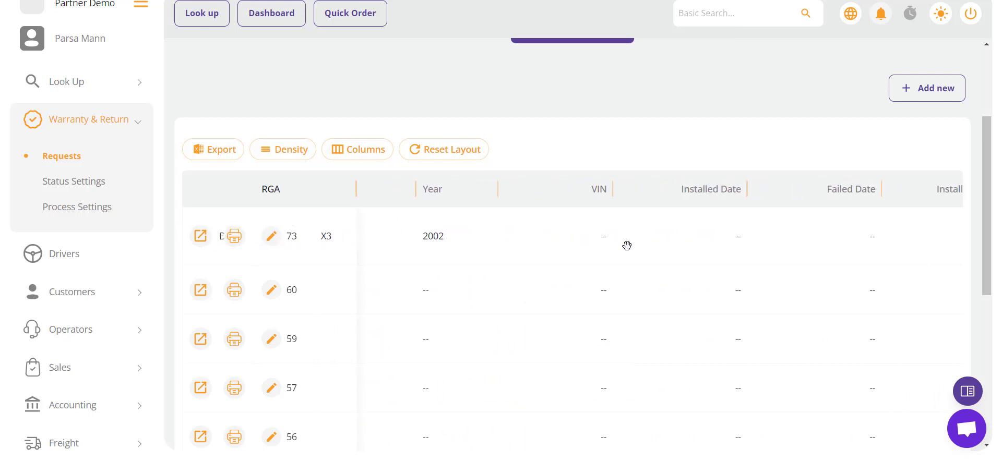
scroll(626, 245, "right", 2)
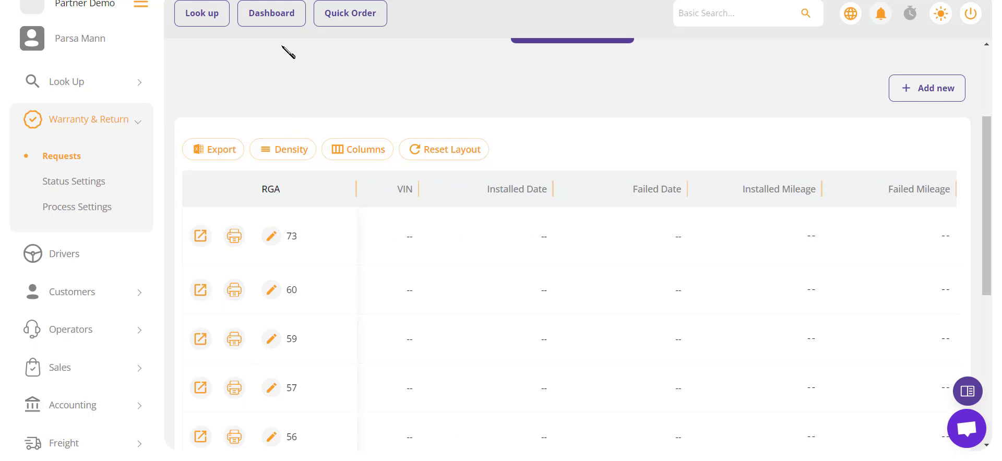
left_click(276, 13)
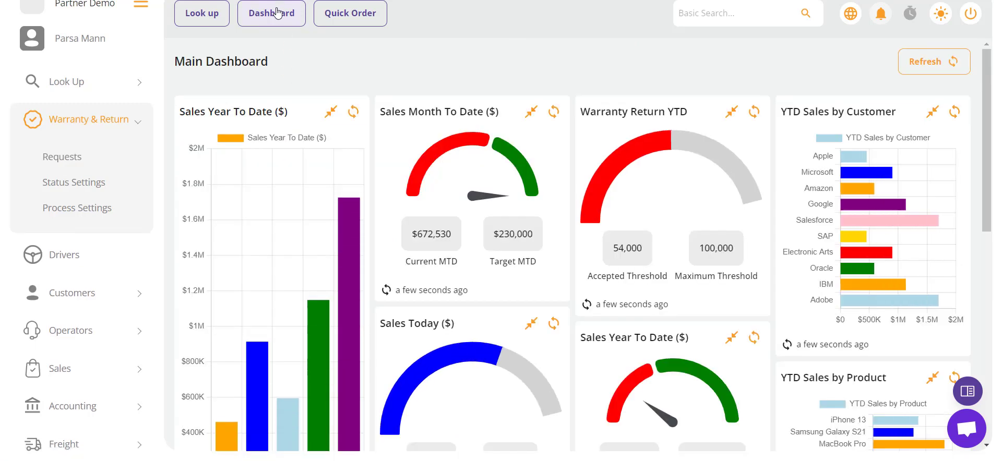